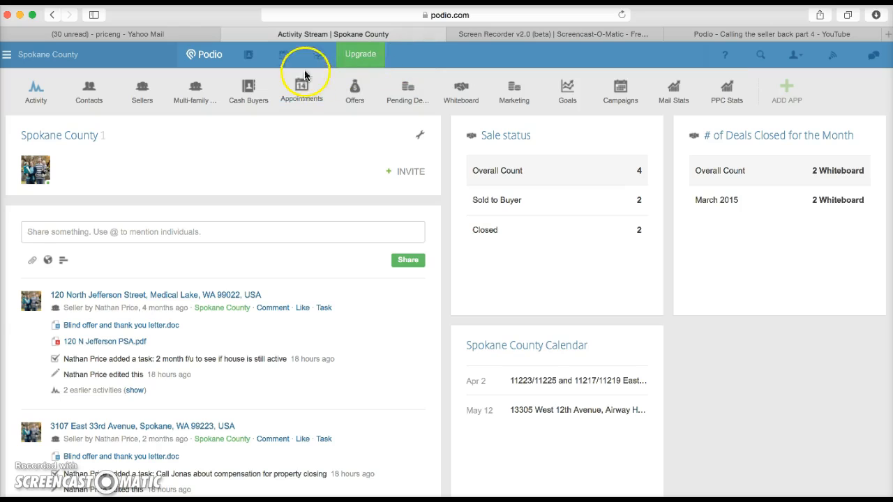
Open the personal task list and go to the seller record linked to the overdue "f/u with seller about seeing their house" task
left_click(319, 58)
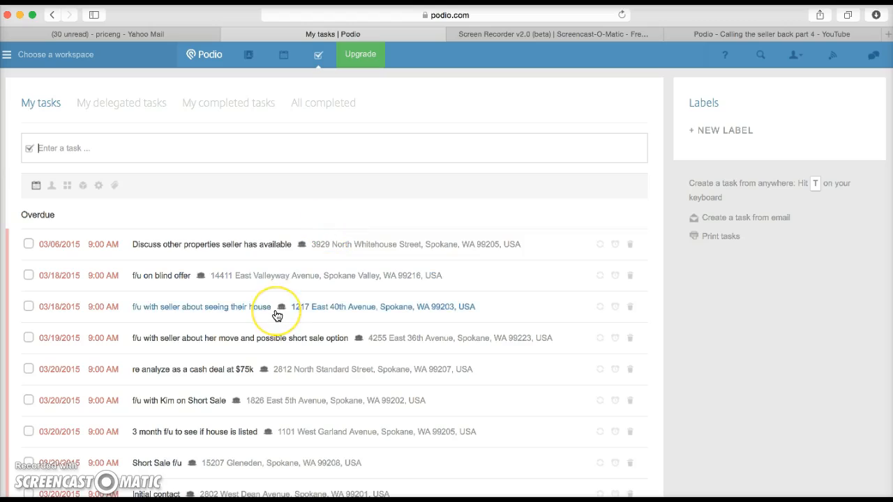
scroll(276, 315, "down", 5)
scroll(276, 315, "up", 3)
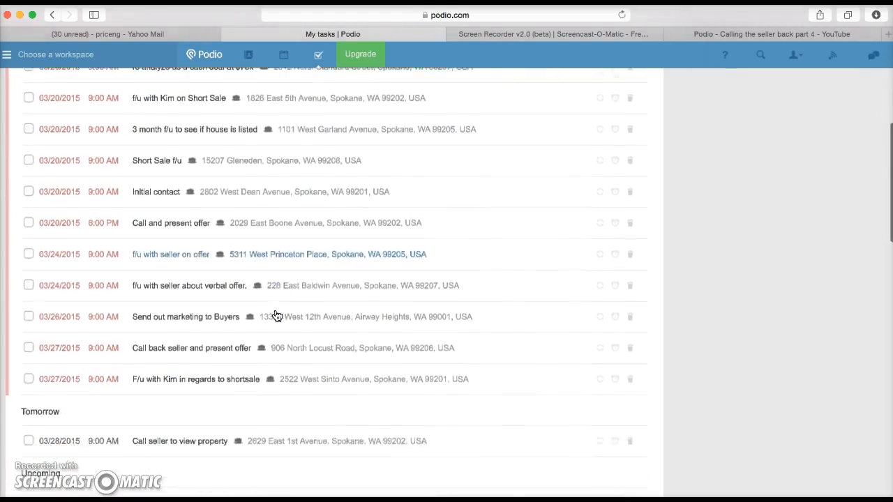
left_click(23, 140)
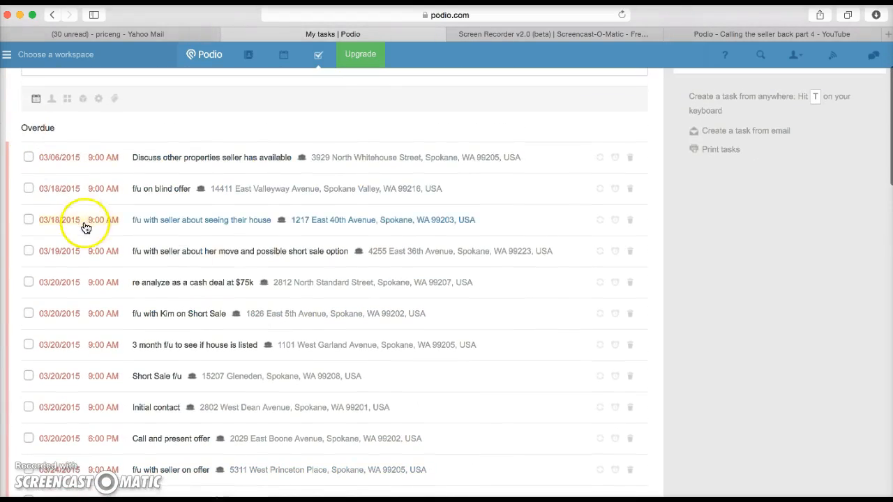
scroll(183, 313, "down", 3)
scroll(183, 313, "up", 2)
scroll(183, 313, "down", 1)
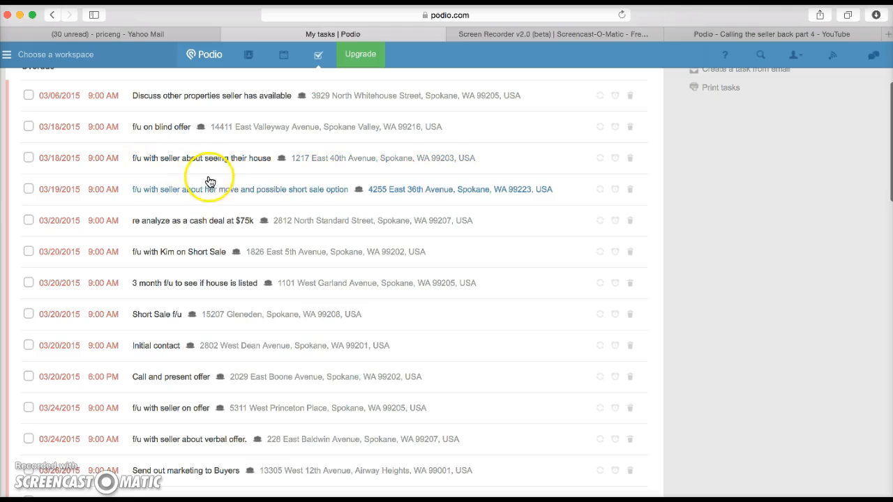
left_click(323, 166)
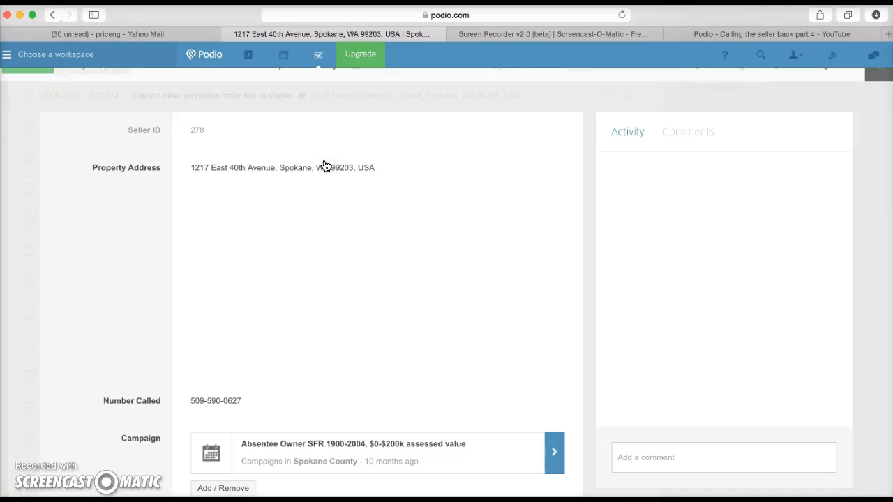
Review the seller record's contact details, property answers and dated notes through the 3/16/15 call entry
scroll(403, 351, "down", 15)
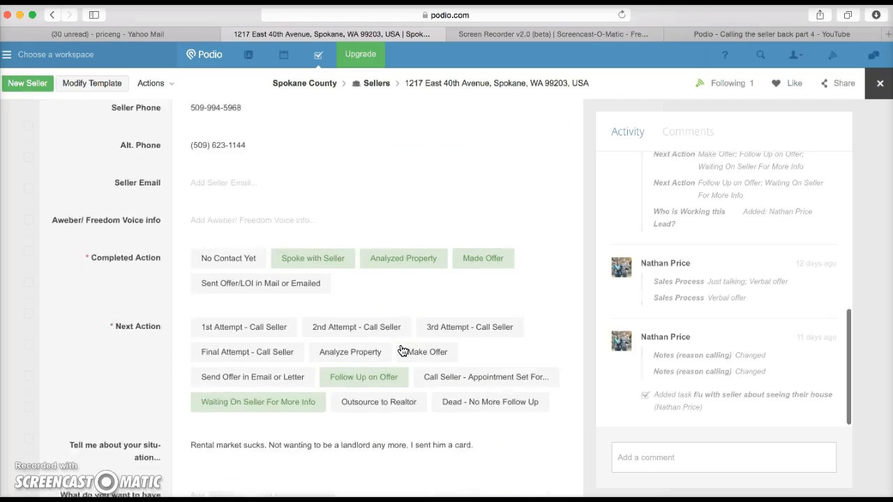
scroll(402, 350, "up", 12)
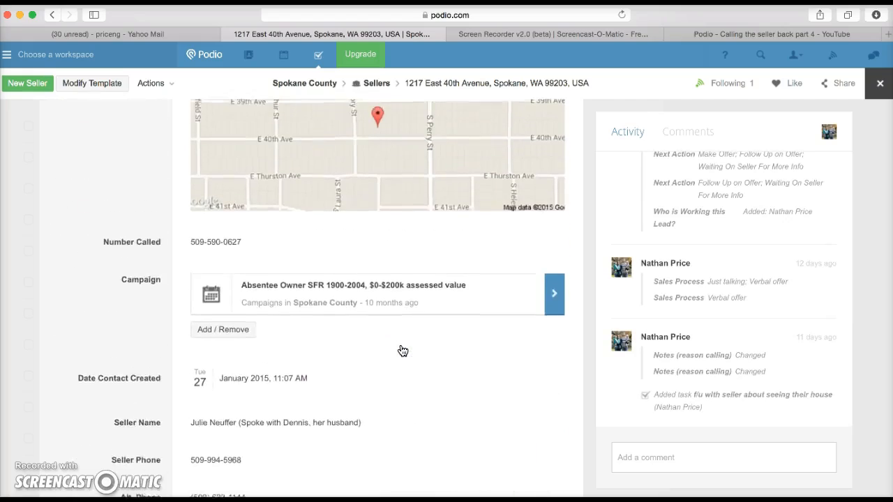
scroll(402, 350, "down", 5)
scroll(403, 350, "down", 15)
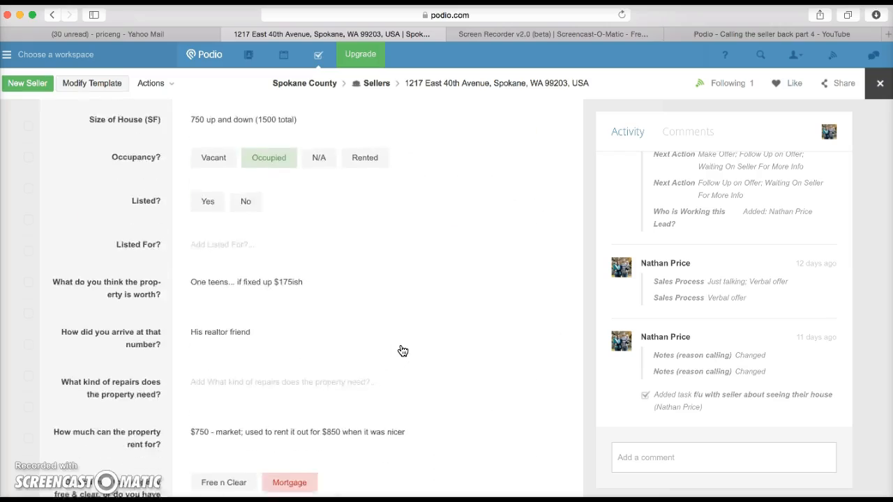
scroll(403, 350, "down", 15)
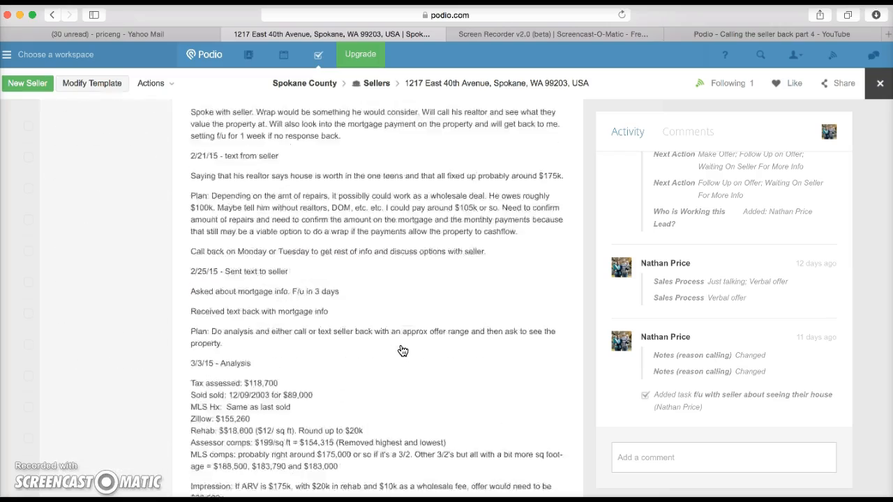
scroll(403, 350, "down", 6)
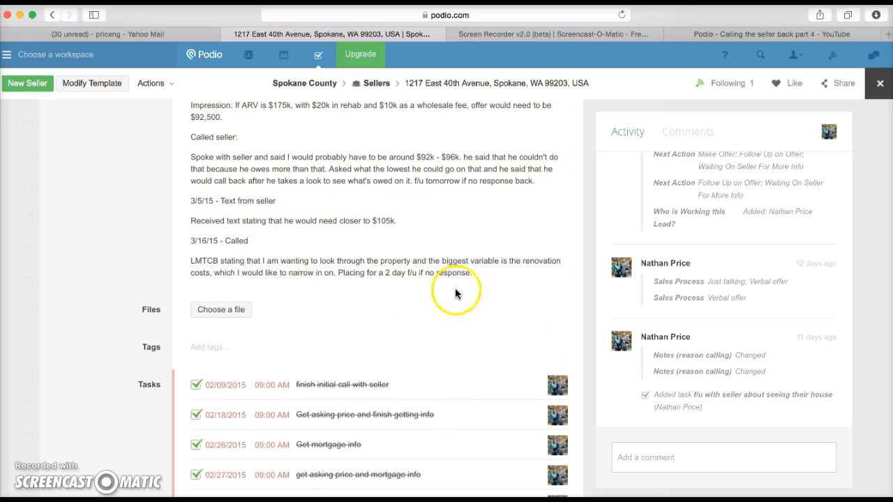
scroll(440, 284, "up", 1)
scroll(440, 286, "down", 3)
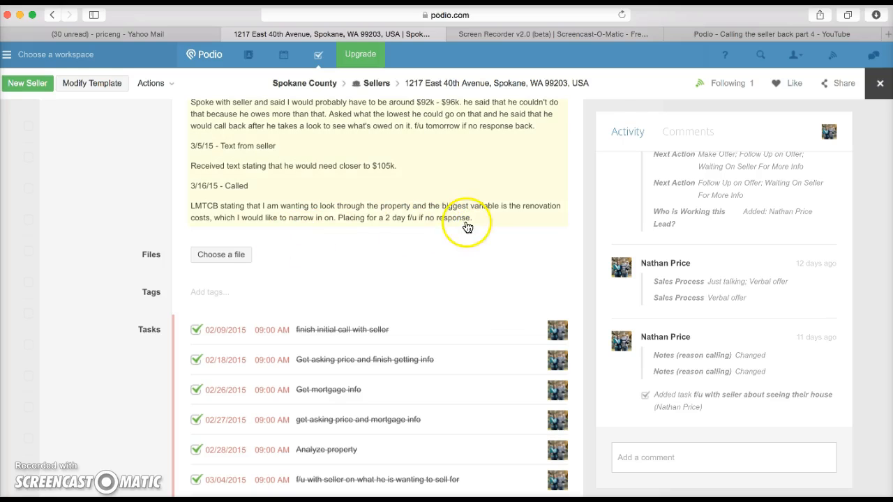
scroll(320, 211, "up", 1)
scroll(320, 211, "up", 5)
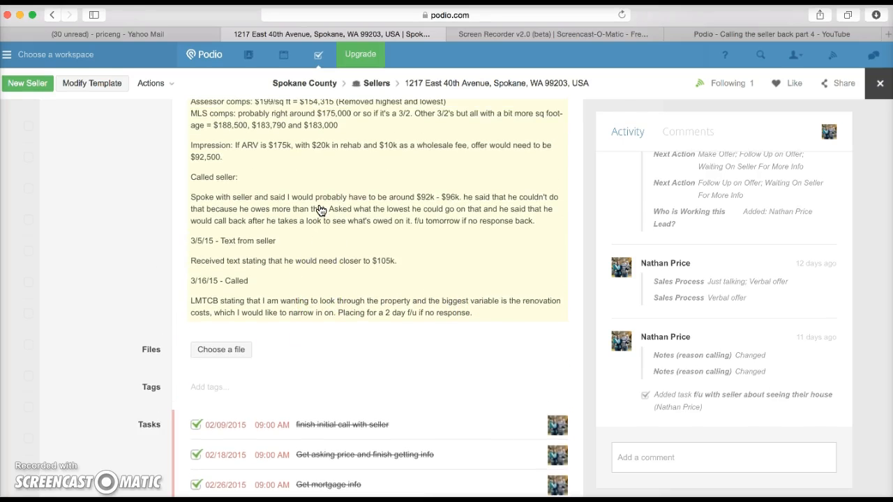
scroll(320, 210, "up", 3)
scroll(320, 211, "down", 6)
scroll(320, 211, "down", 1)
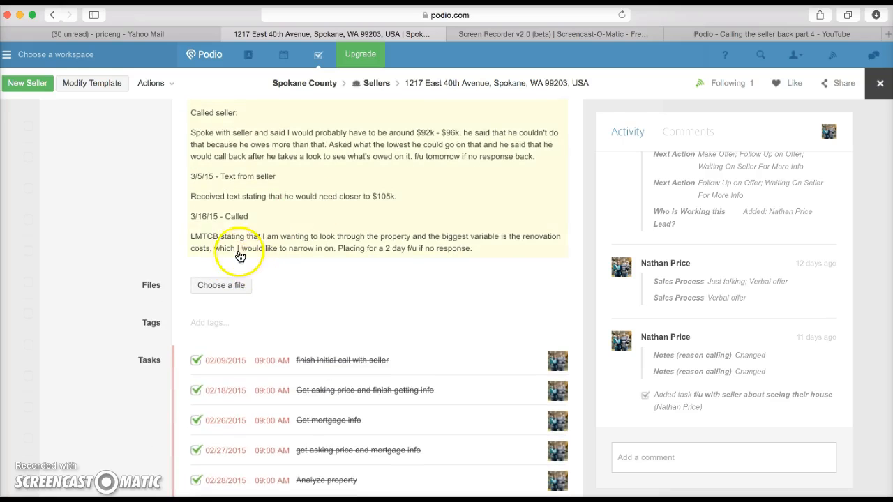
Examine the record's completed and open tasks alongside the latest call note to judge which follow-up is due
scroll(313, 233, "down", 6)
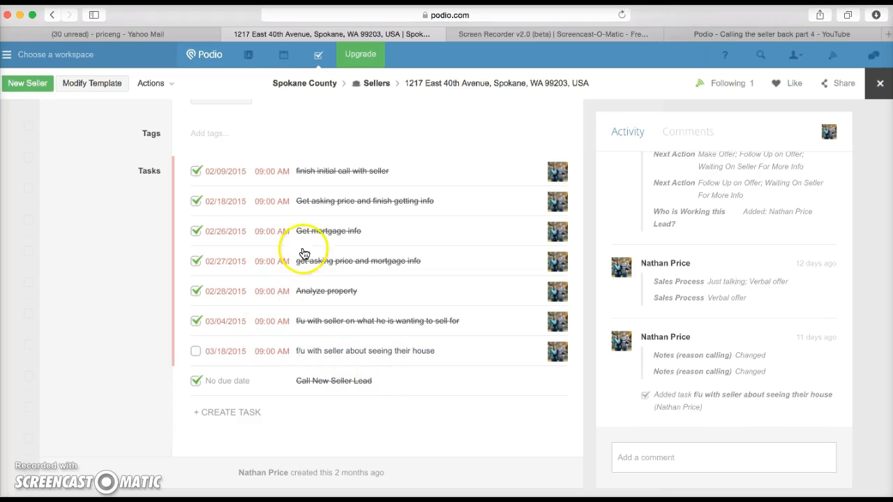
scroll(373, 203, "up", 3)
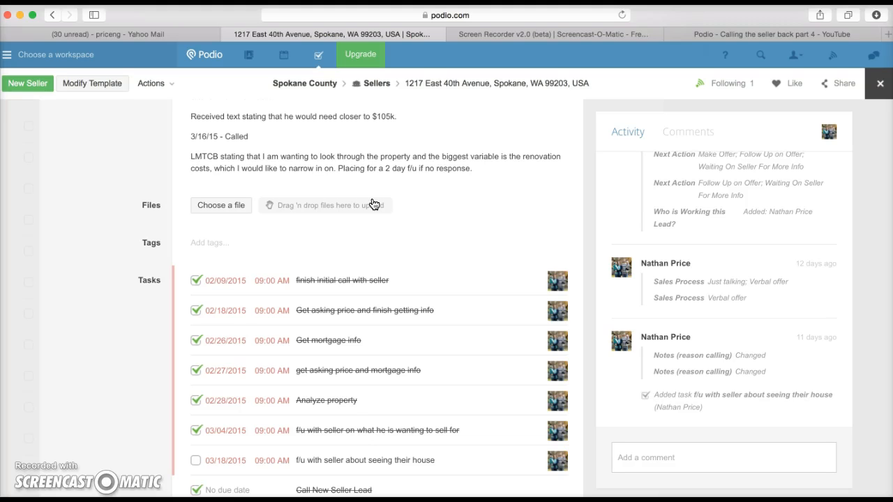
scroll(373, 203, "up", 1)
scroll(373, 204, "down", 2)
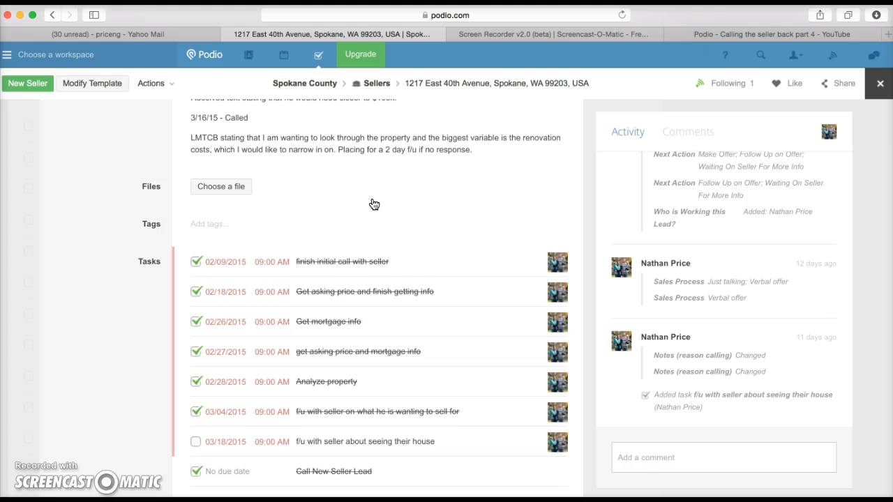
scroll(373, 203, "up", 1)
scroll(373, 201, "down", 4)
left_click(177, 196)
left_click(214, 389)
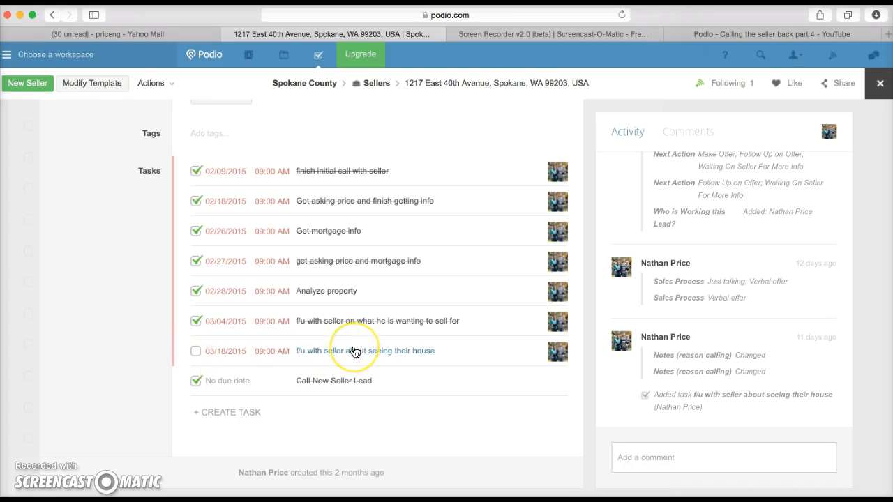
scroll(355, 353, "up", 2)
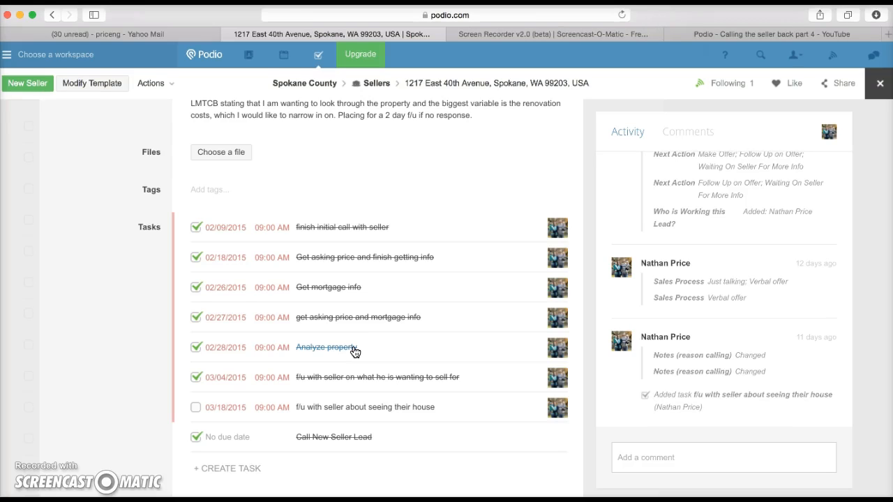
left_click(349, 395)
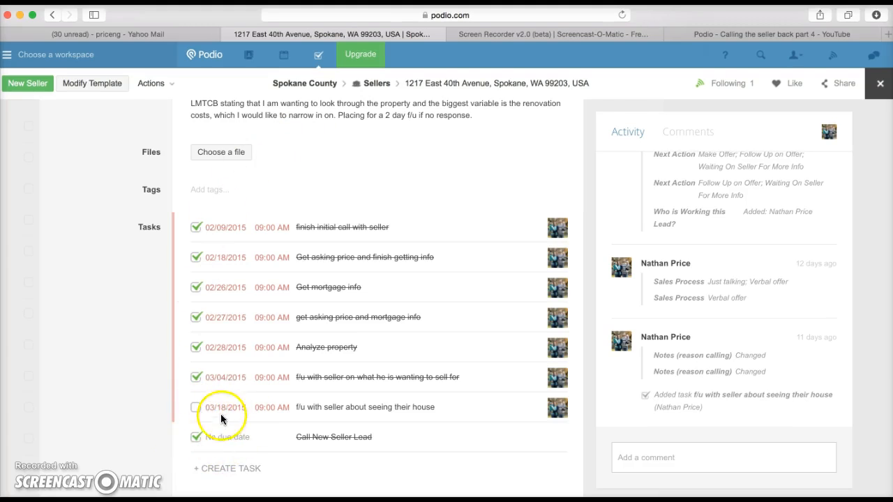
scroll(389, 232, "up", 1)
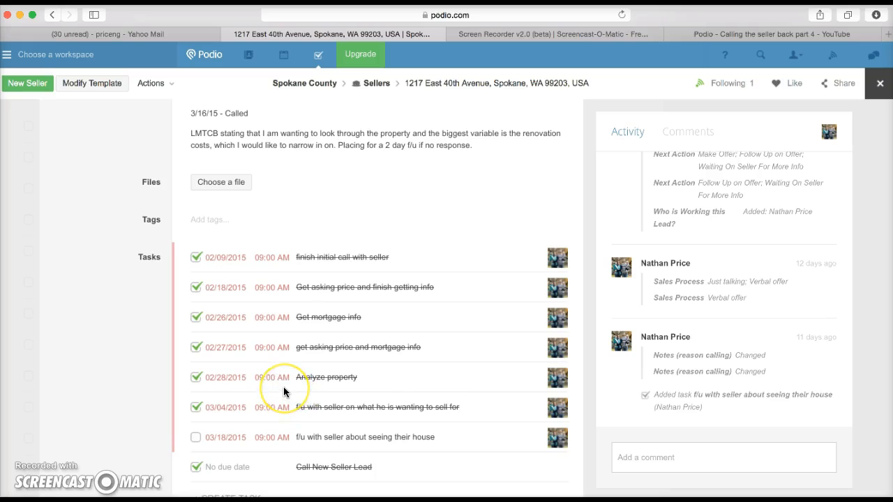
scroll(283, 392, "down", 2)
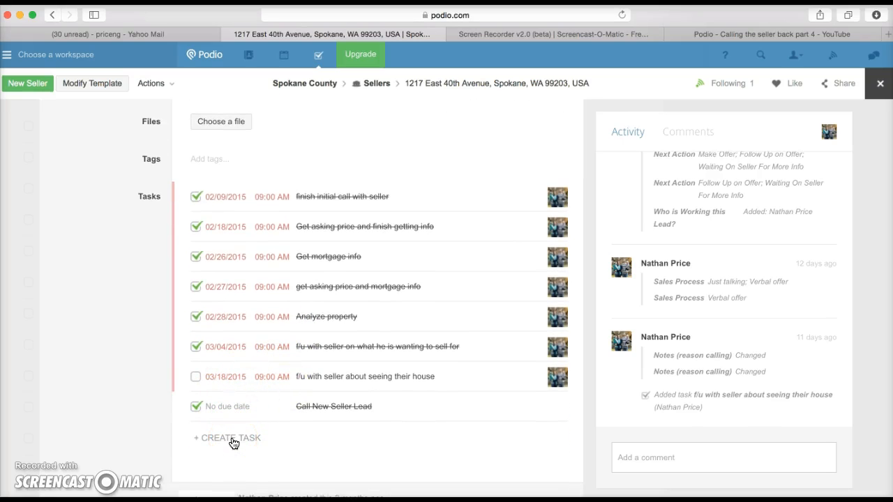
Start a new task on the seller record and title it "2 month follow up"
left_click(230, 439)
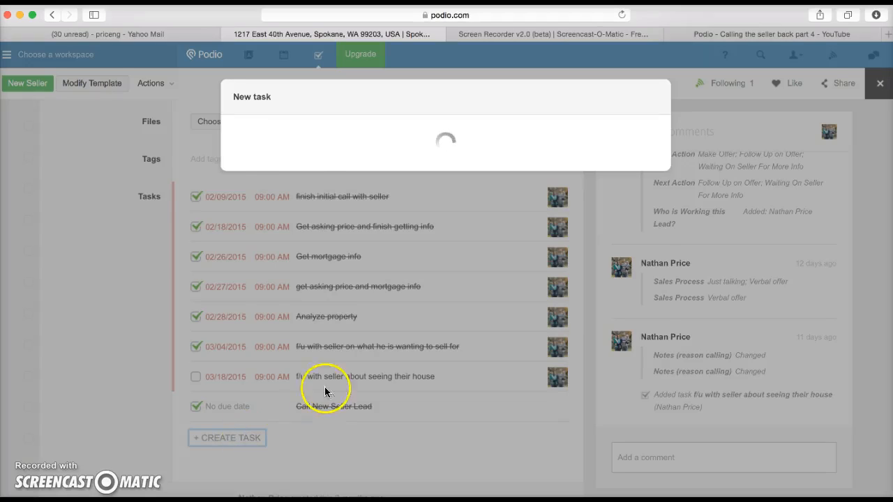
left_click(291, 147)
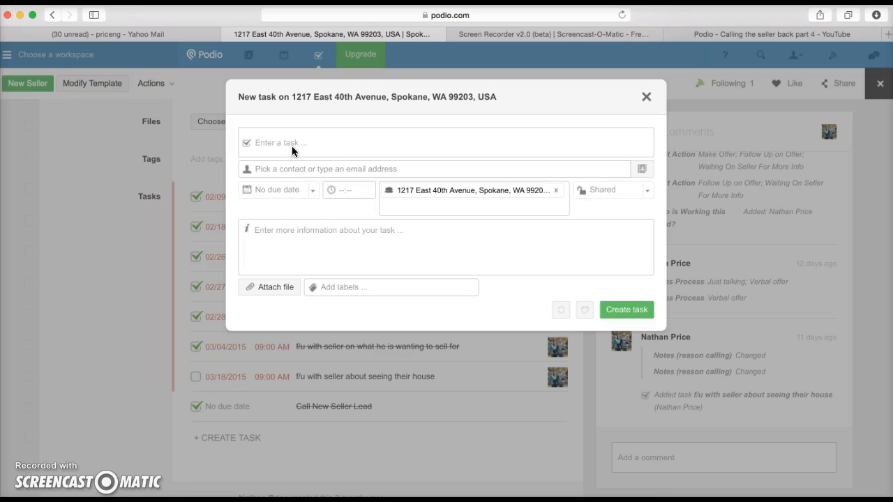
left_click(292, 146)
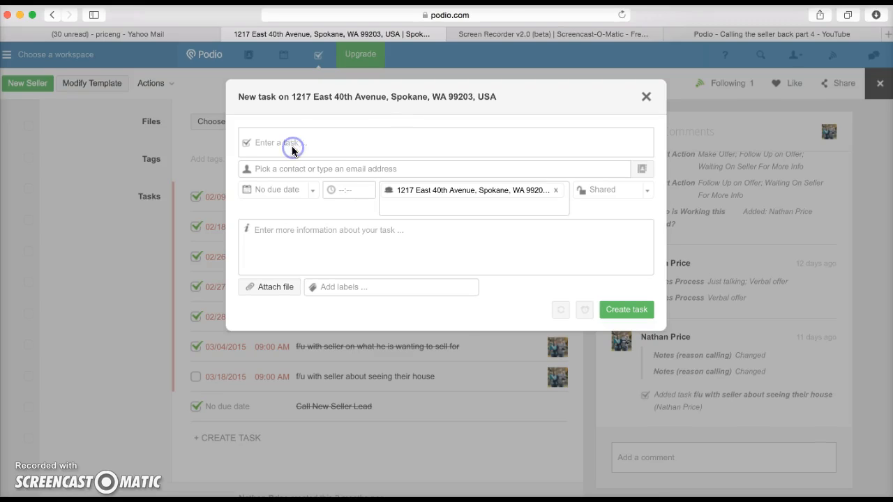
left_click(283, 142)
type("follo")
key("BackSpace")
key("BackSpace")
key("BackSpace")
key("BackSpace")
key("BackSpace")
type("2")
Give the new task a custom due date of 05/27/2015
left_click(315, 190)
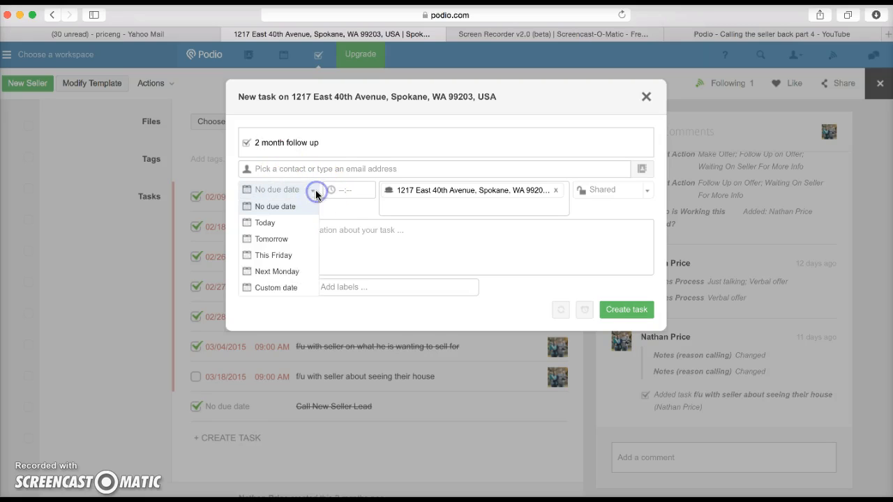
left_click(297, 289)
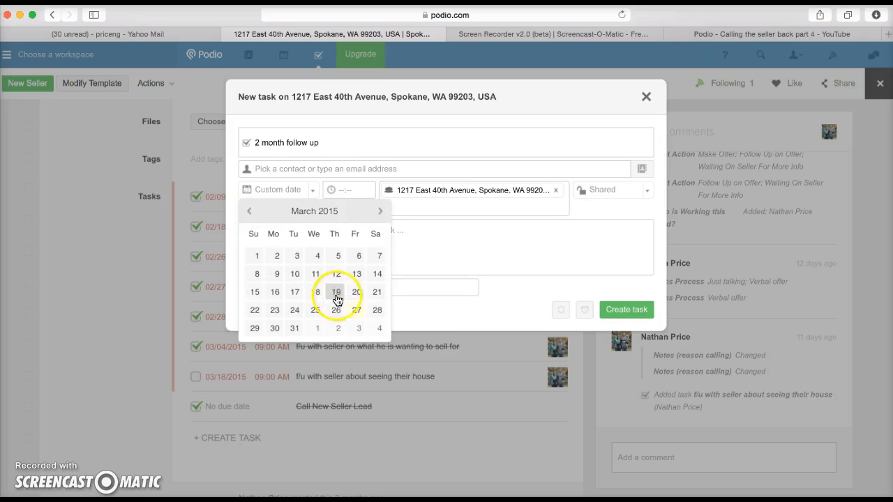
left_click(381, 213)
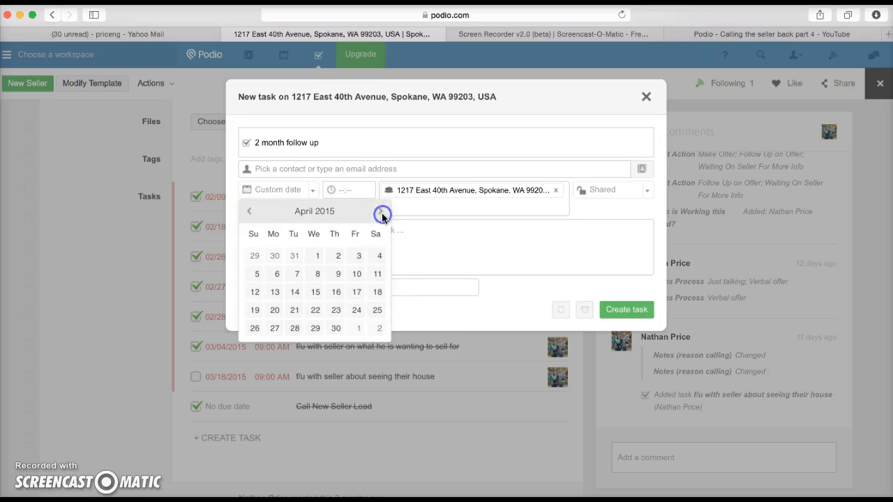
left_click(382, 212)
left_click(318, 329)
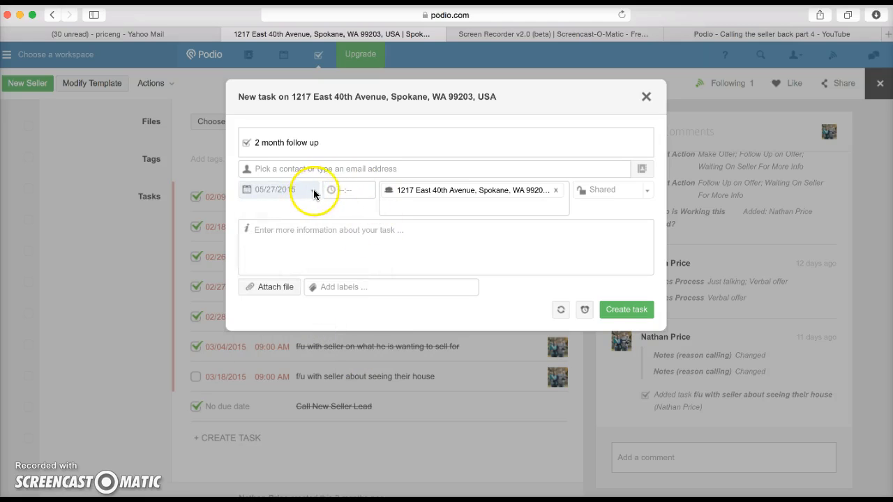
Set the task's due time to 09:00 AM and create the task
left_click(339, 189)
key("Tab")
key("a")
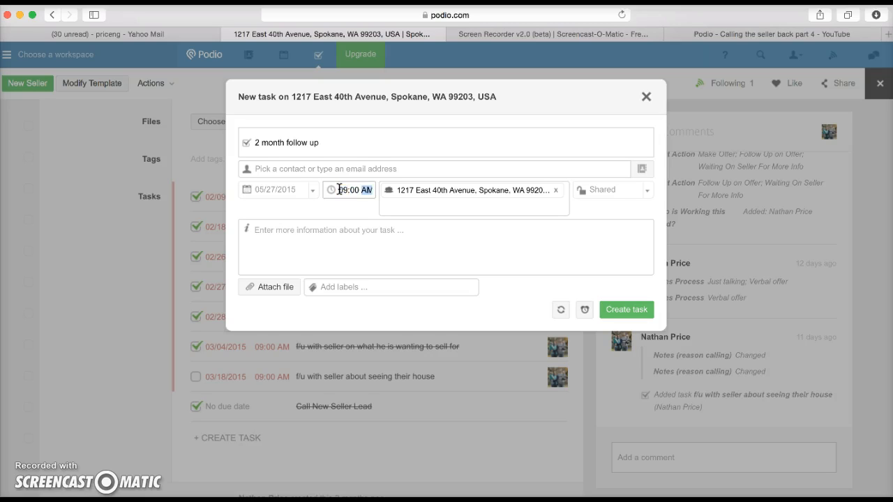
left_click(369, 247)
left_click(391, 190)
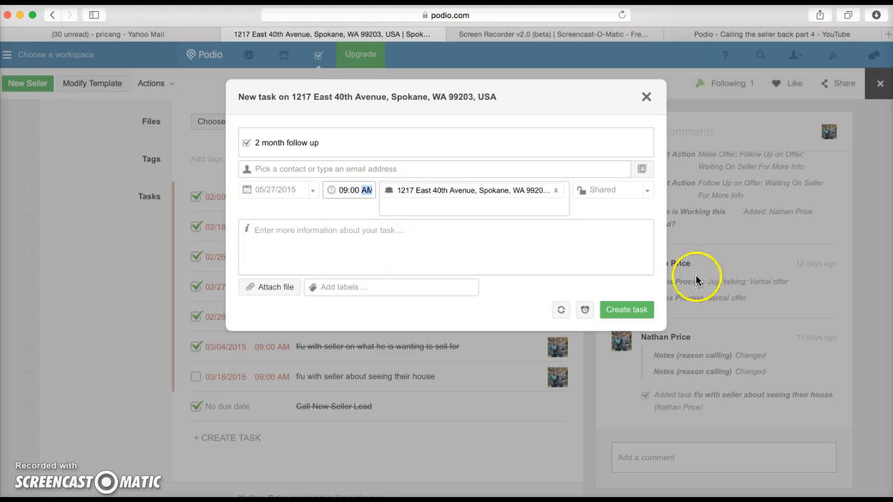
left_click(642, 311)
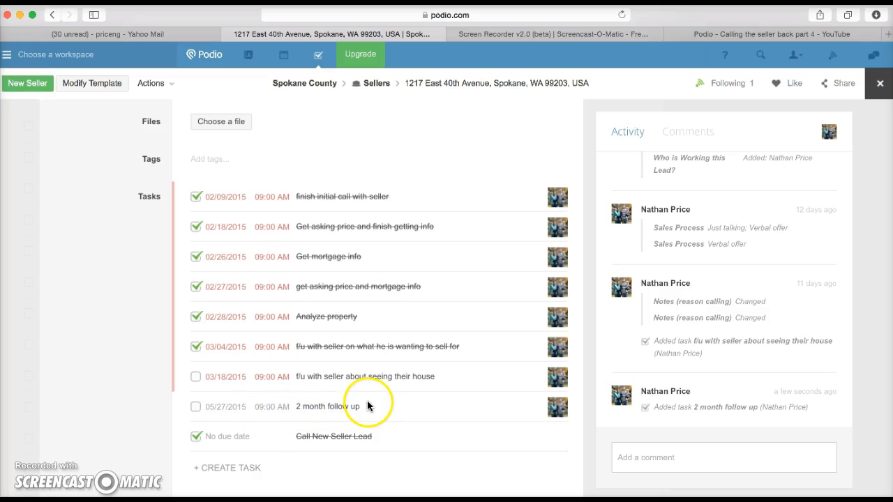
Open the "2 month follow up" task and delete it
left_click(340, 408)
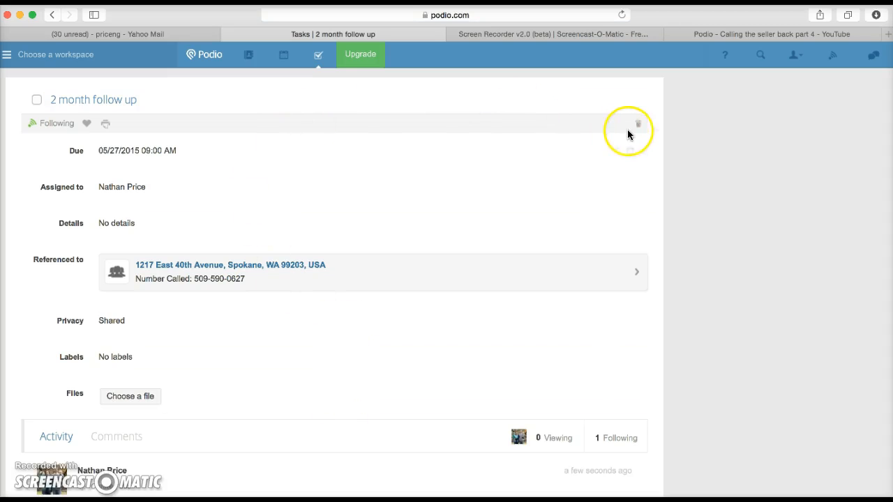
left_click(636, 124)
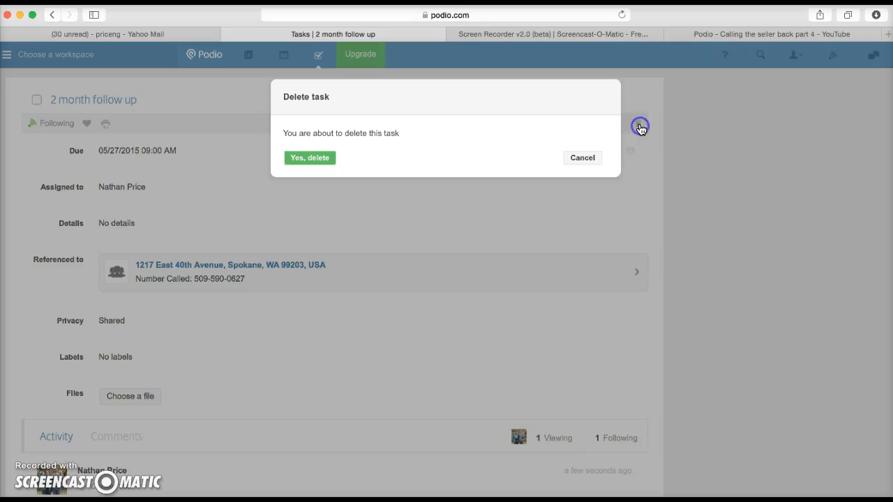
left_click(296, 163)
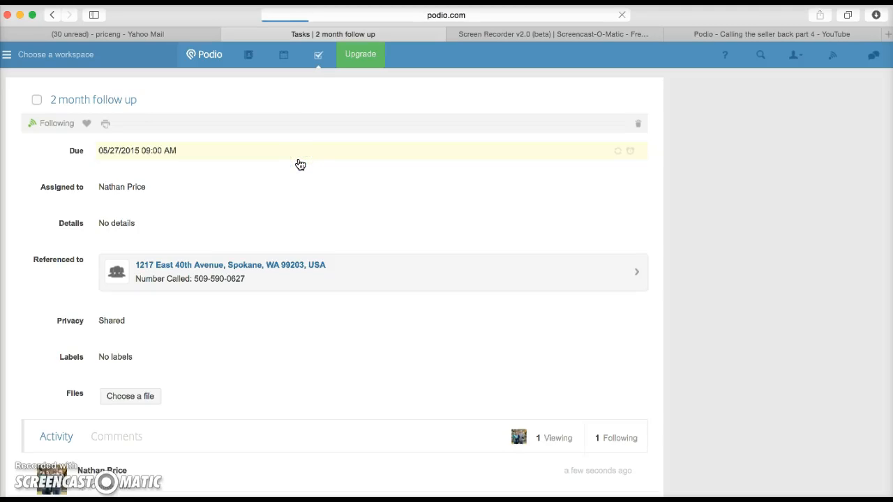
left_click(302, 211)
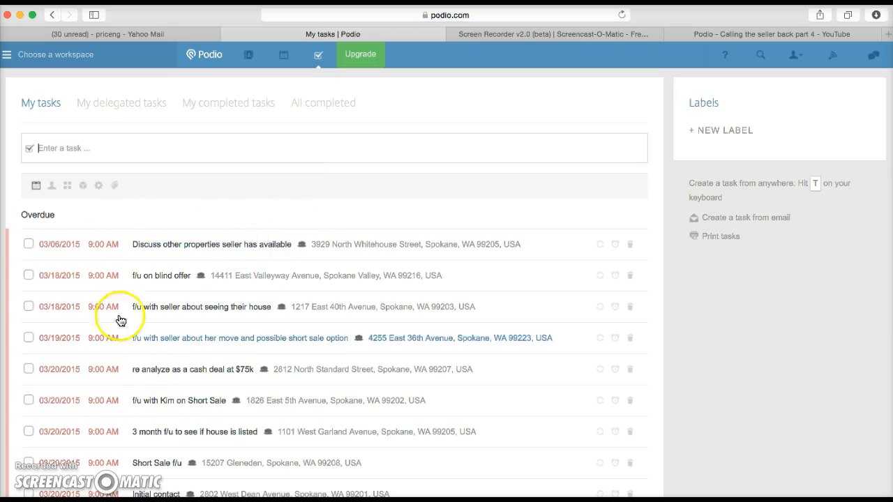
Find the overdue task "3 month f/u to see if house is listed" in the task list and open its linked seller record
scroll(158, 373, "down", 8)
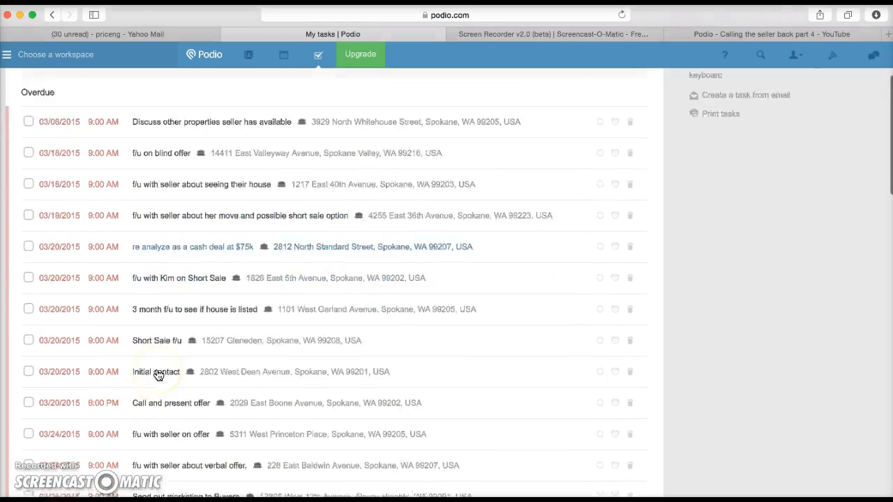
scroll(158, 374, "up", 3)
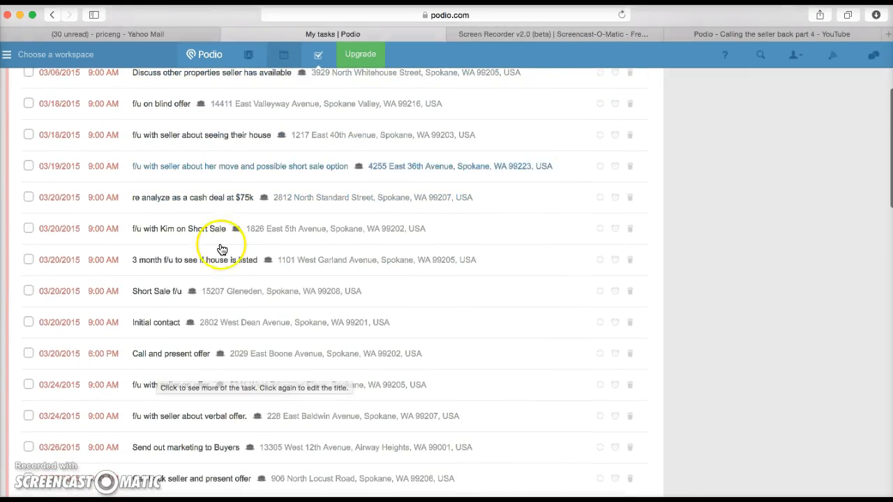
scroll(364, 278, "up", 2)
scroll(364, 277, "up", 2)
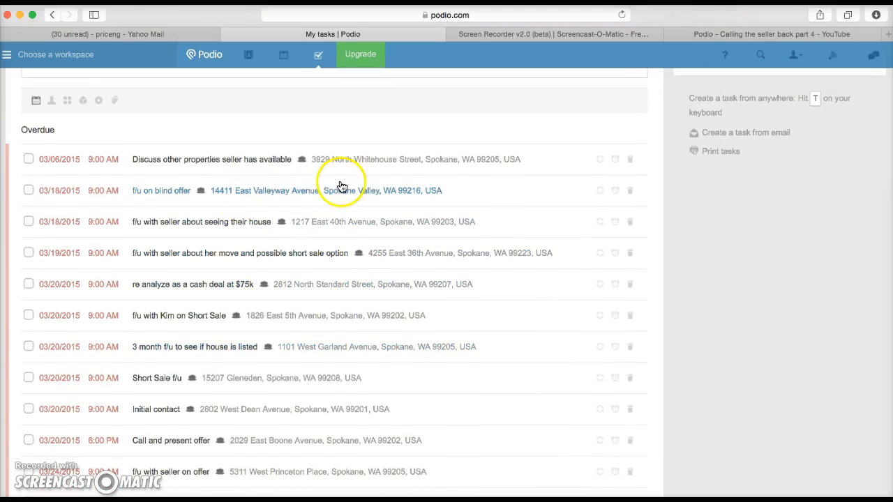
left_click(196, 210)
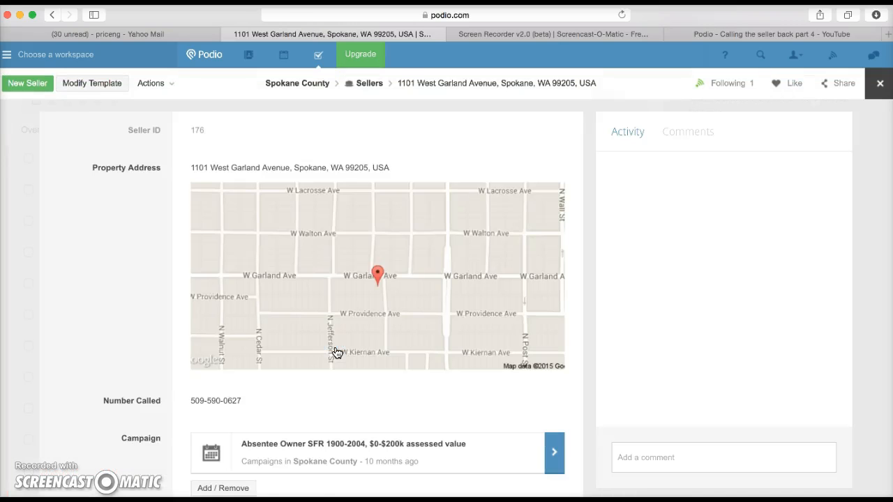
Review the seller record's campaign details, call notes and the tasks attached to it
scroll(335, 353, "down", 5)
scroll(336, 352, "up", 2)
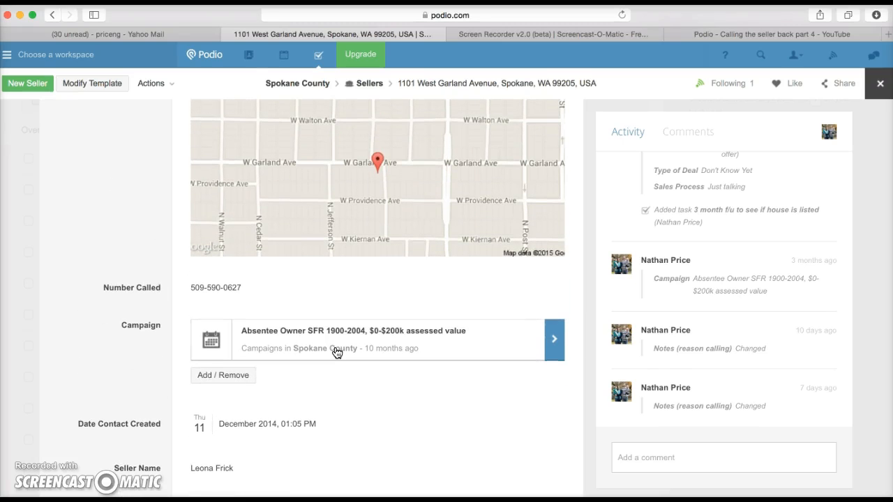
scroll(336, 352, "down", 20)
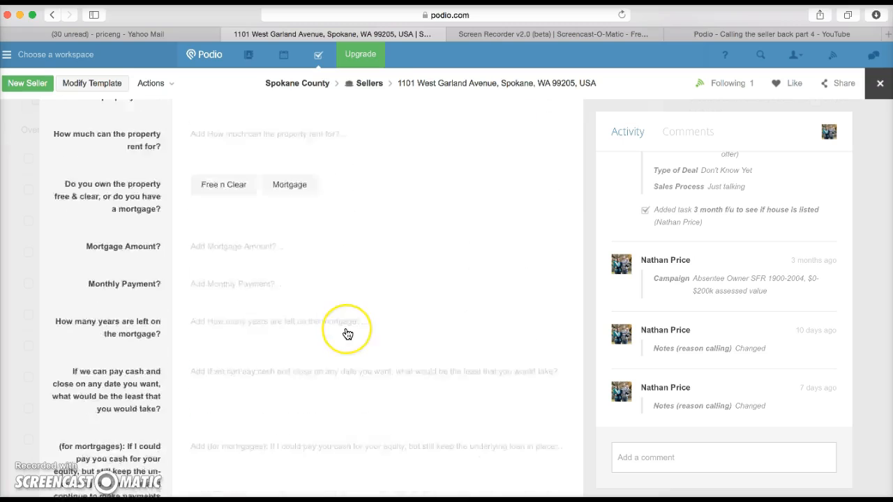
scroll(348, 334, "down", 10)
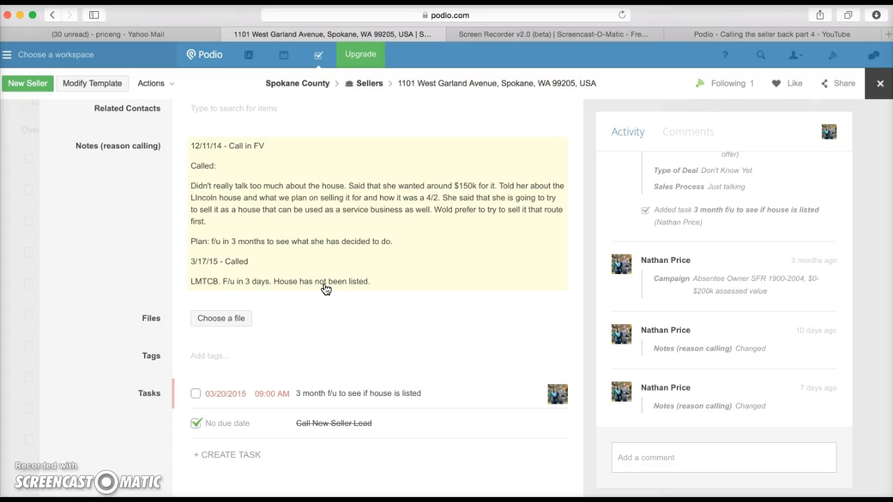
Mark the "3 month f/u to see if house is listed" task as complete and reopen it
left_click(198, 395)
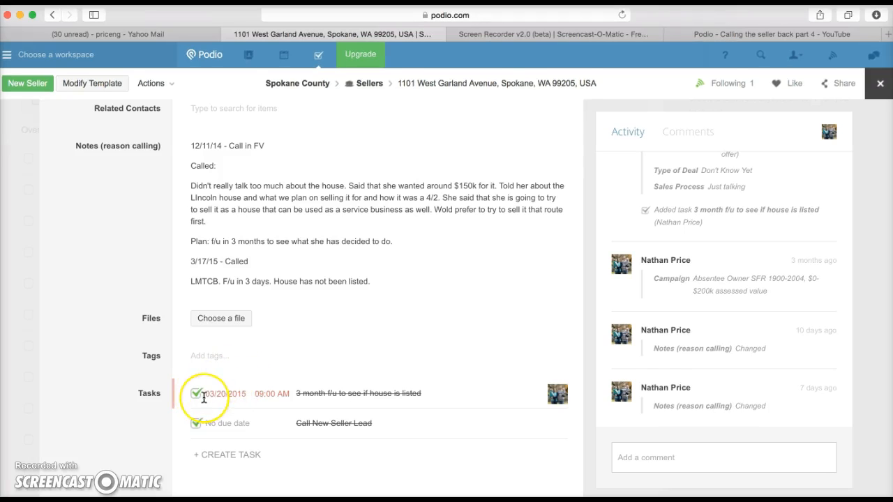
scroll(204, 398, "down", 2)
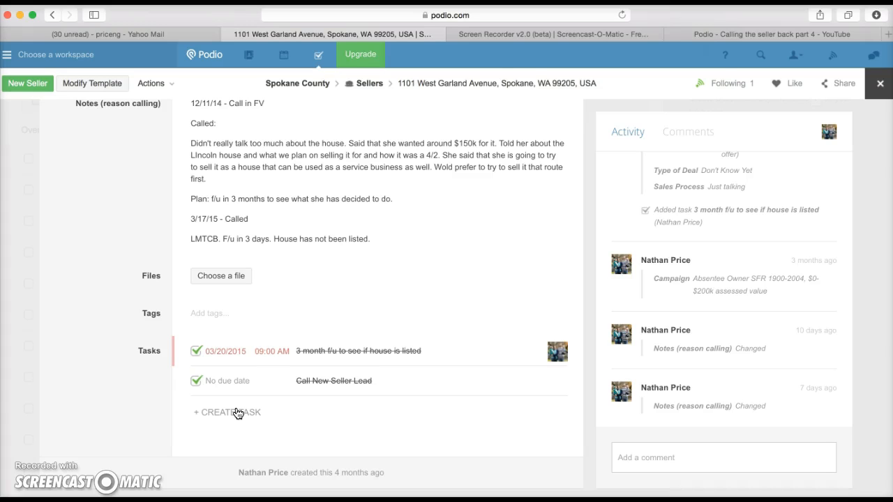
left_click(198, 353)
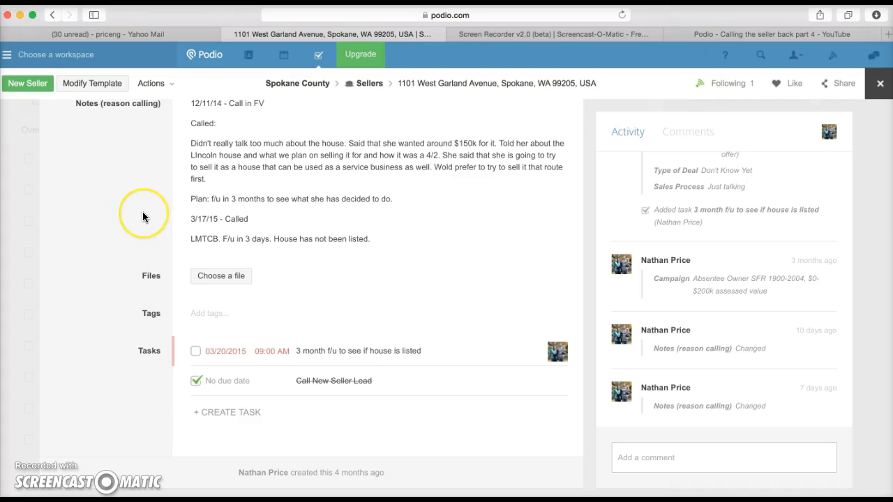
Examine the seller record's Completed Action, Next Action, Motivation Bucket, notes and tasks
scroll(142, 211, "up", 2)
scroll(142, 212, "down", 1)
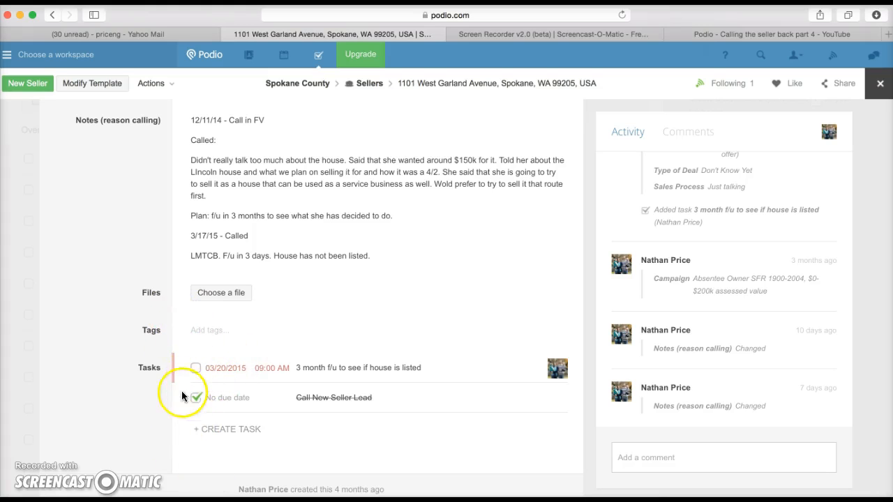
scroll(138, 334, "up", 15)
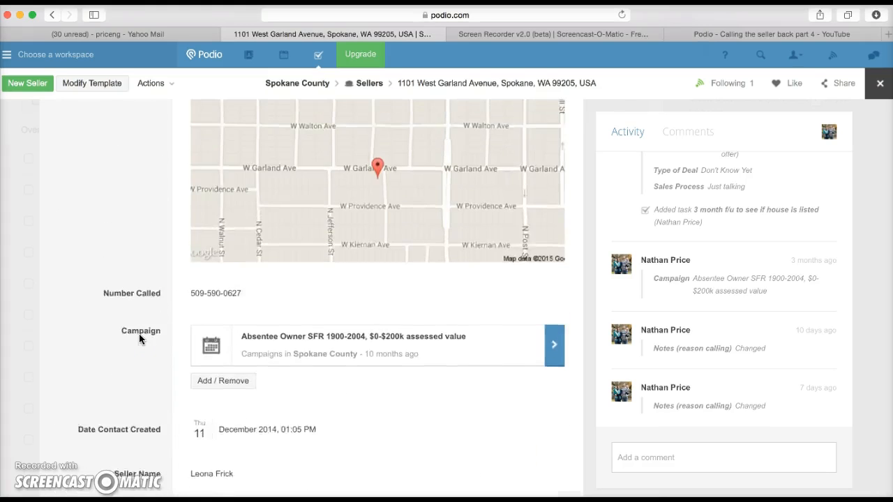
scroll(139, 335, "down", 5)
scroll(139, 339, "down", 10)
scroll(139, 339, "up", 4)
scroll(139, 339, "down", 1)
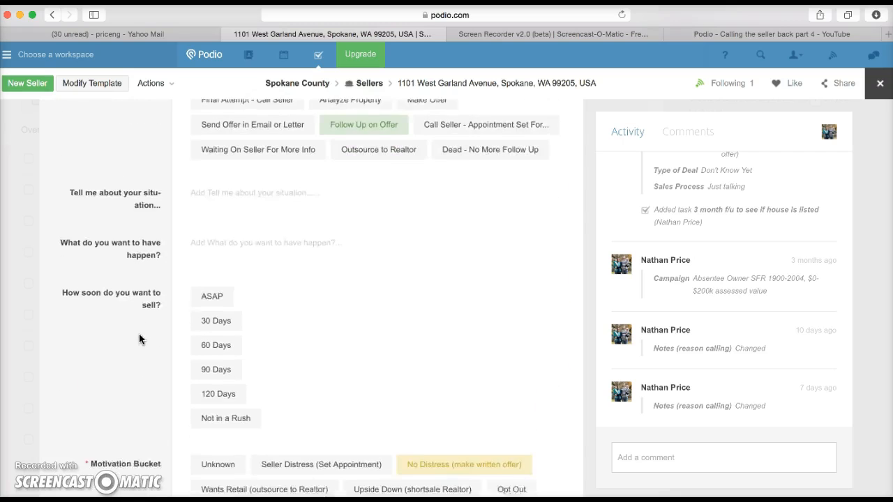
scroll(139, 339, "up", 2)
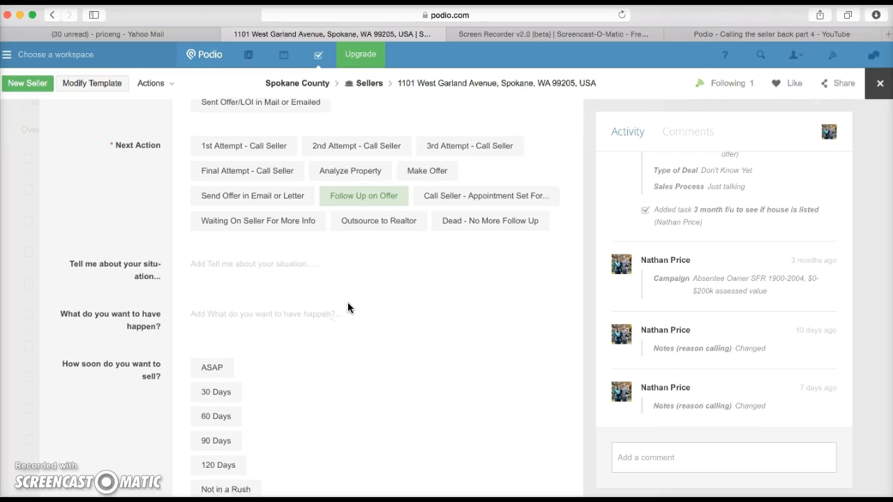
scroll(348, 308, "down", 4)
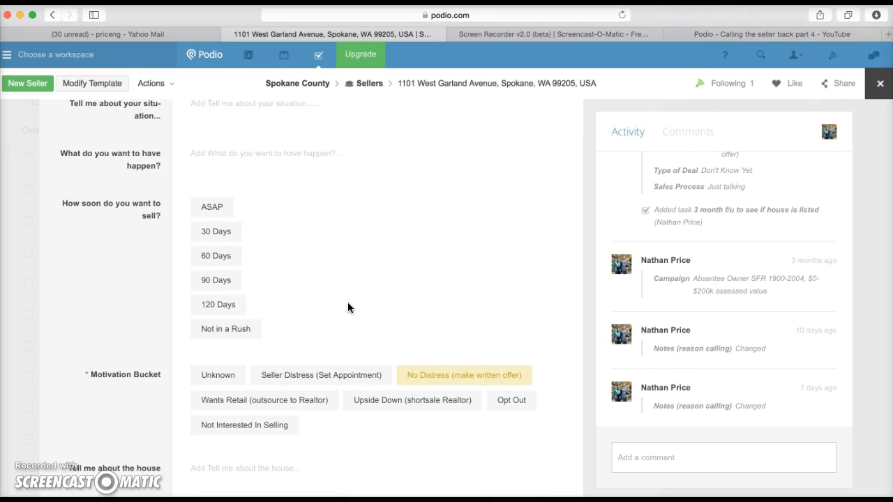
scroll(347, 302, "up", 7)
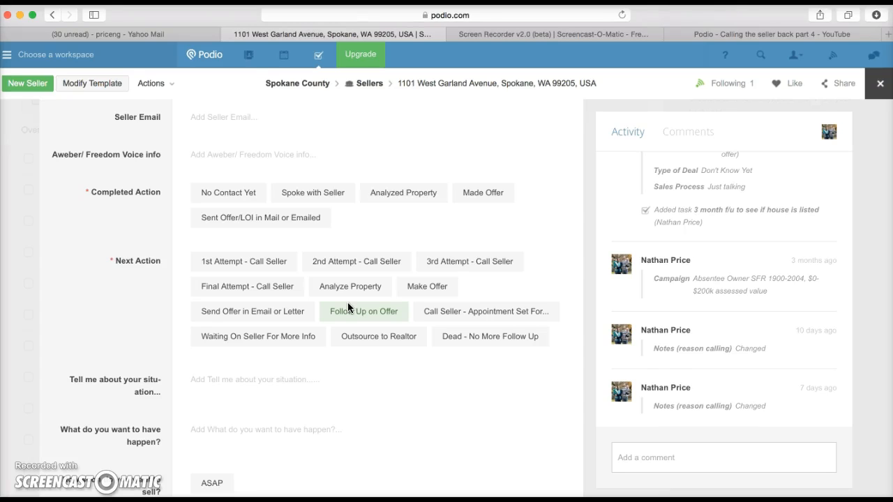
scroll(348, 308, "down", 3)
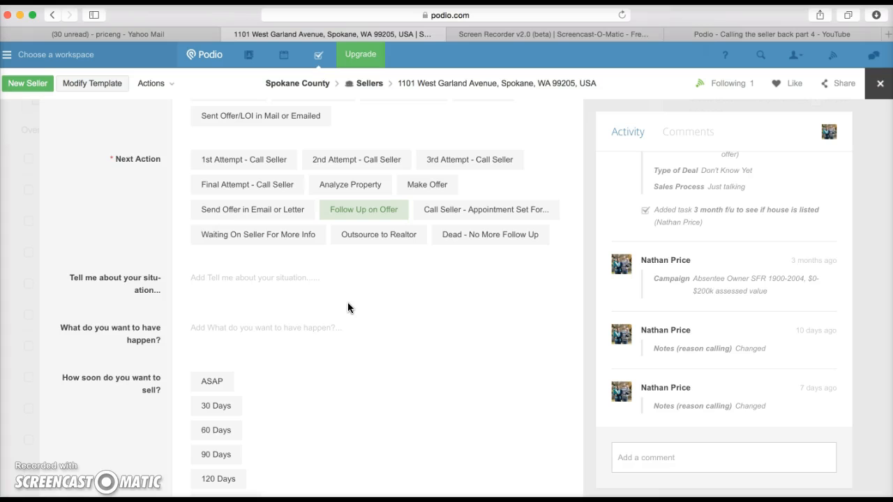
scroll(347, 302, "up", 15)
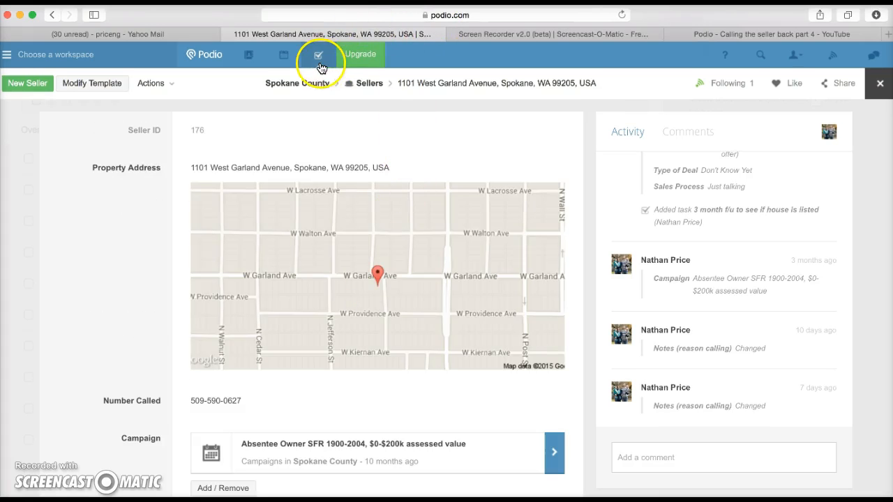
scroll(295, 472, "down", 20)
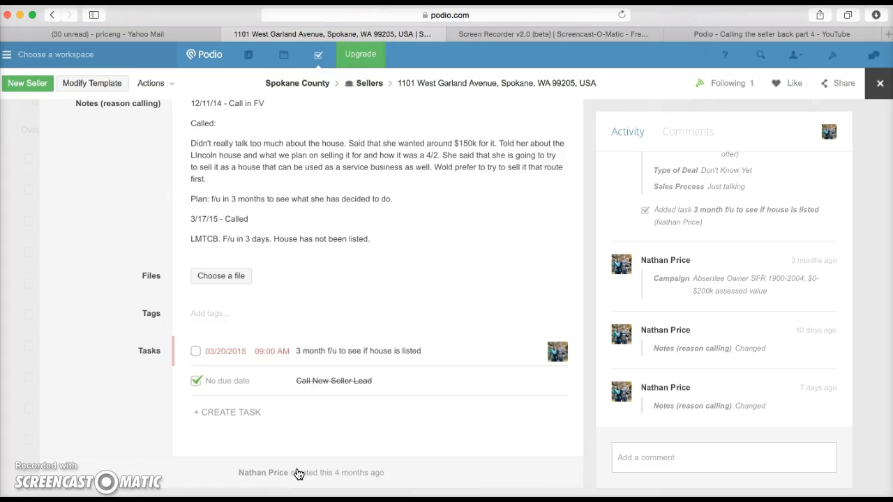
scroll(298, 474, "up", 15)
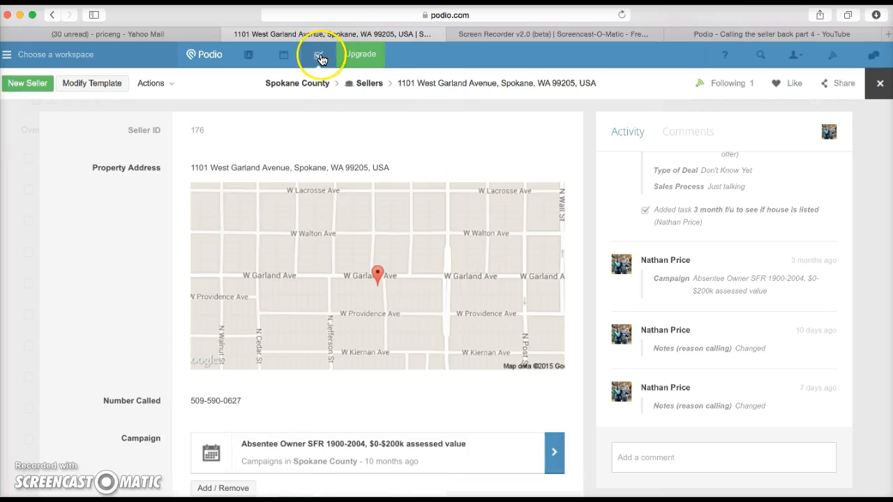
Return to the full list of own tasks and look through the overdue, tomorrow and upcoming follow-ups
left_click(320, 55)
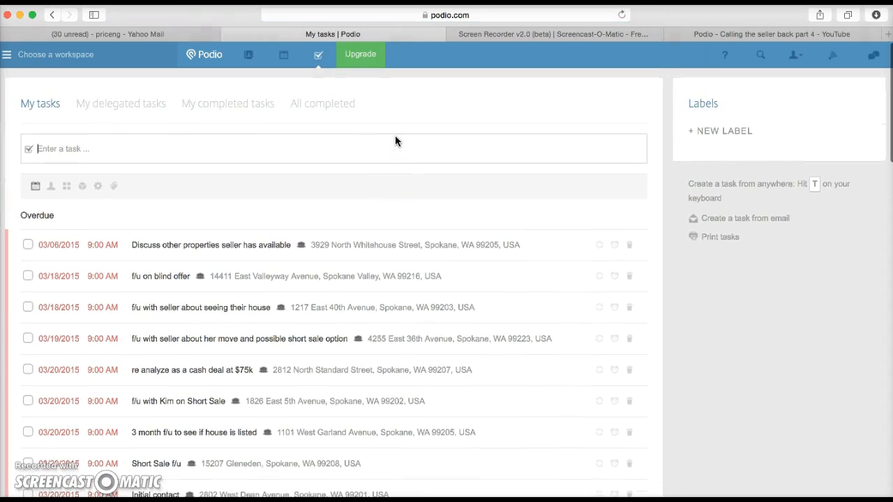
scroll(395, 142, "down", 5)
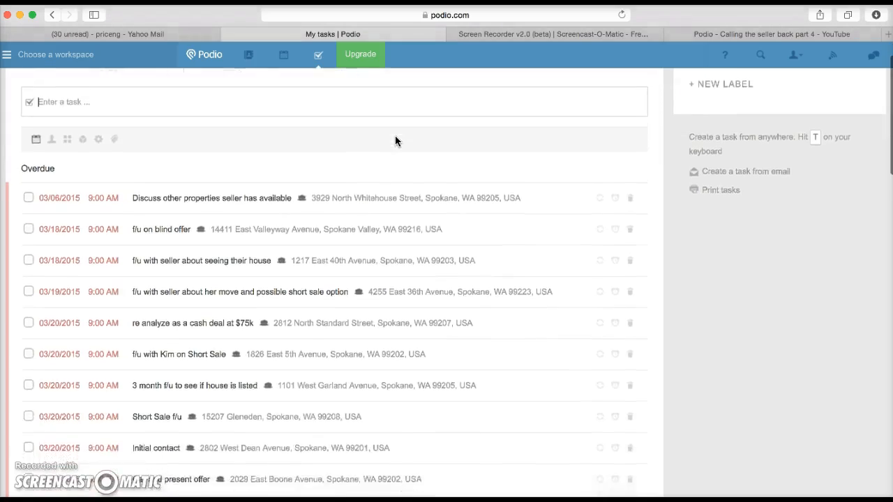
left_click(199, 125)
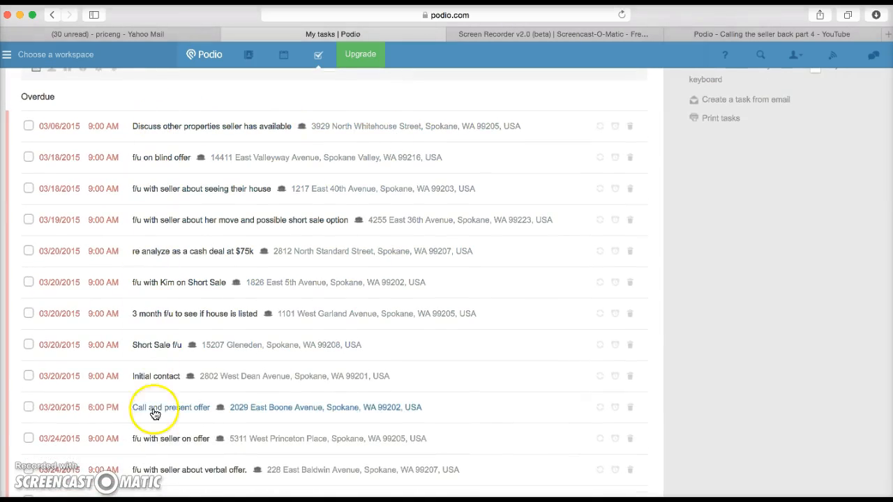
scroll(159, 395, "down", 1)
scroll(160, 398, "down", 15)
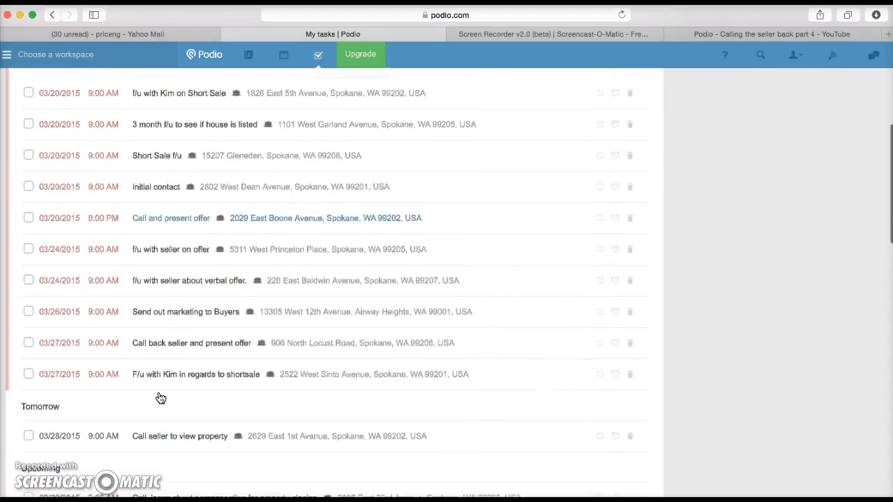
scroll(160, 398, "down", 3)
scroll(159, 398, "up", 4)
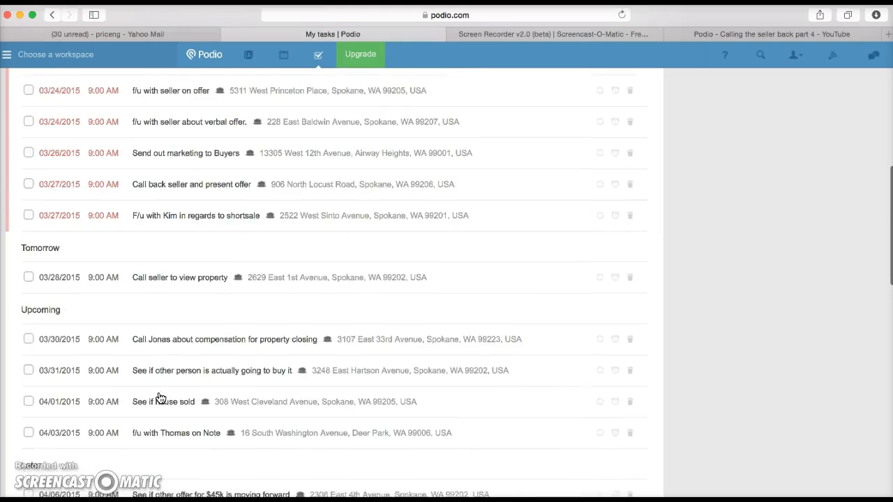
scroll(159, 397, "down", 2)
left_click(153, 393)
scroll(160, 349, "down", 8)
scroll(159, 349, "up", 20)
scroll(161, 348, "down", 5)
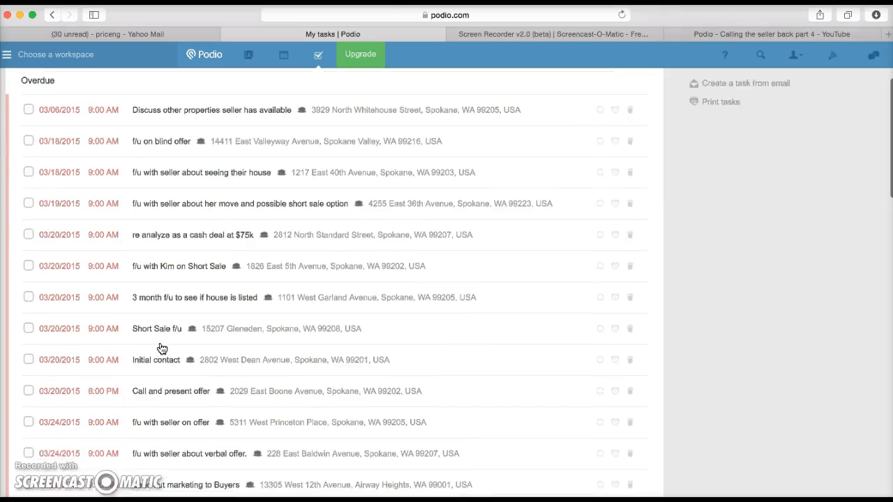
scroll(162, 348, "up", 2)
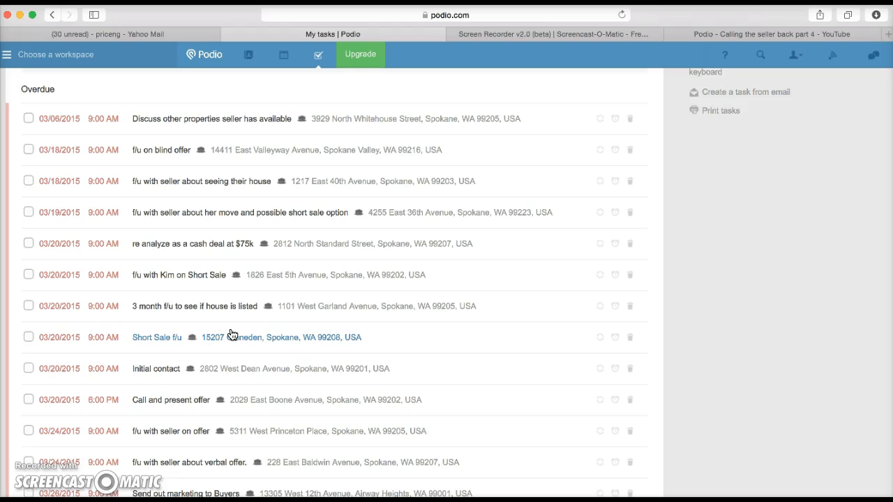
scroll(232, 335, "up", 4)
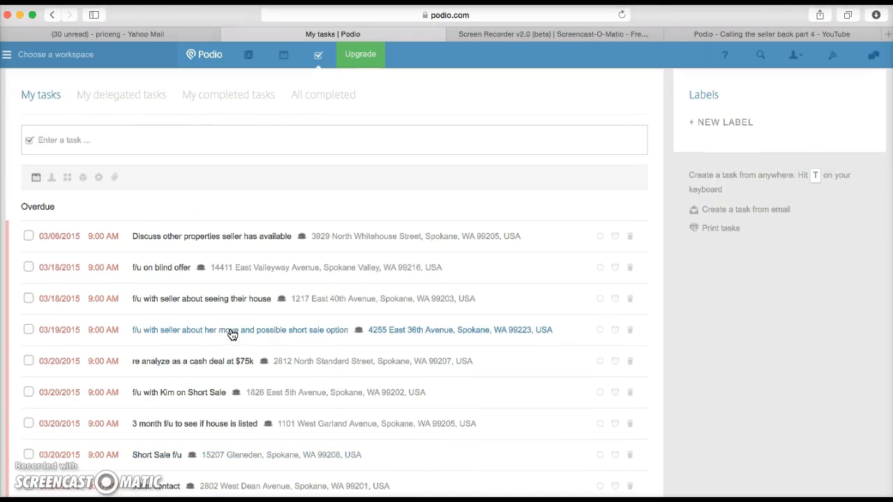
scroll(232, 334, "down", 5)
scroll(233, 335, "down", 4)
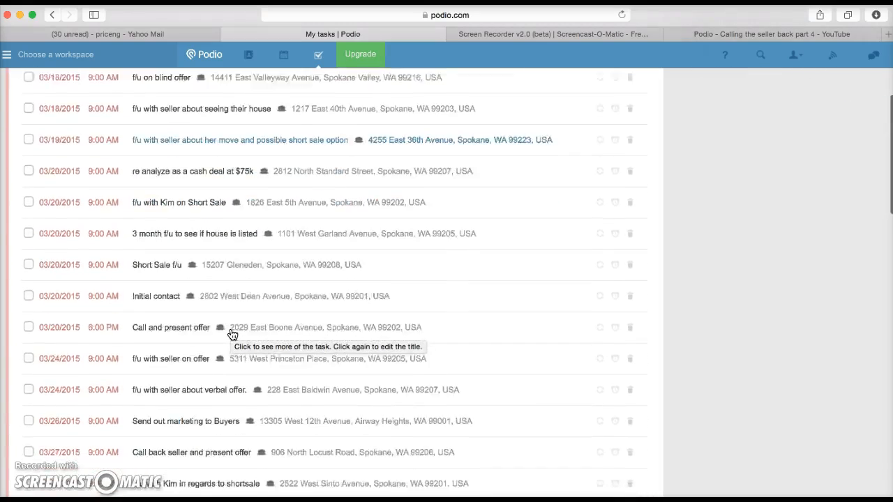
scroll(232, 335, "up", 5)
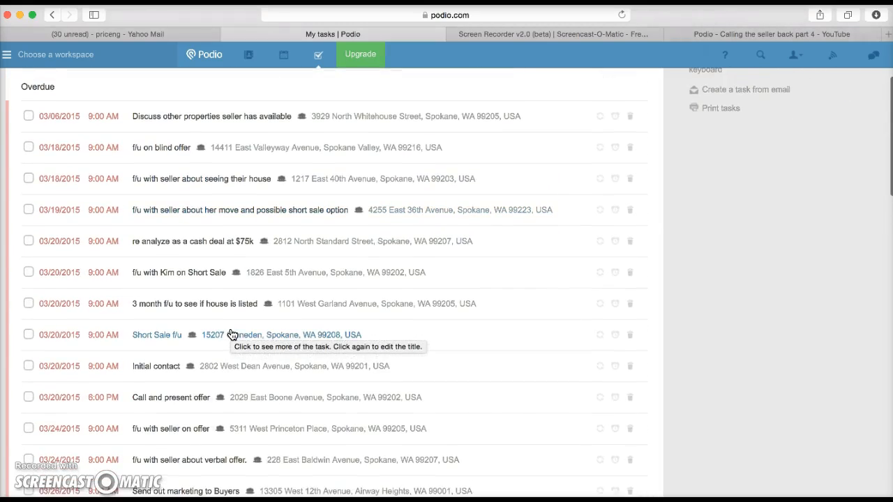
scroll(233, 335, "down", 3)
scroll(232, 334, "down", 4)
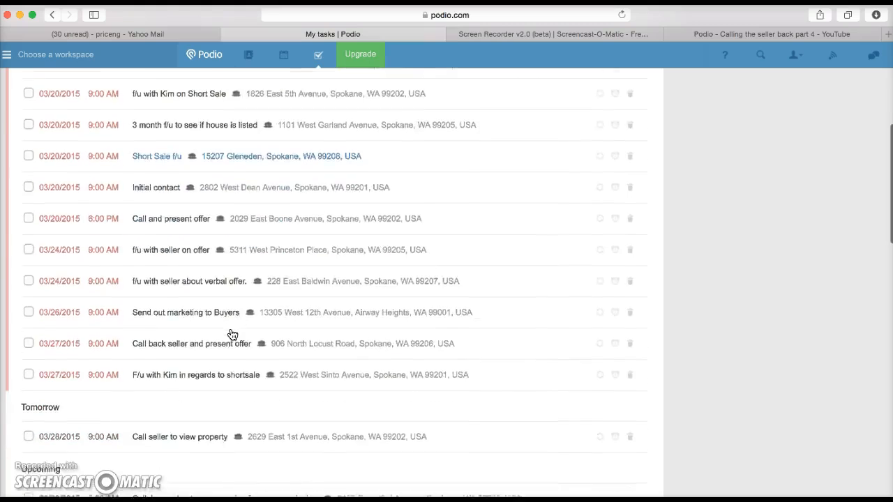
scroll(232, 335, "up", 5)
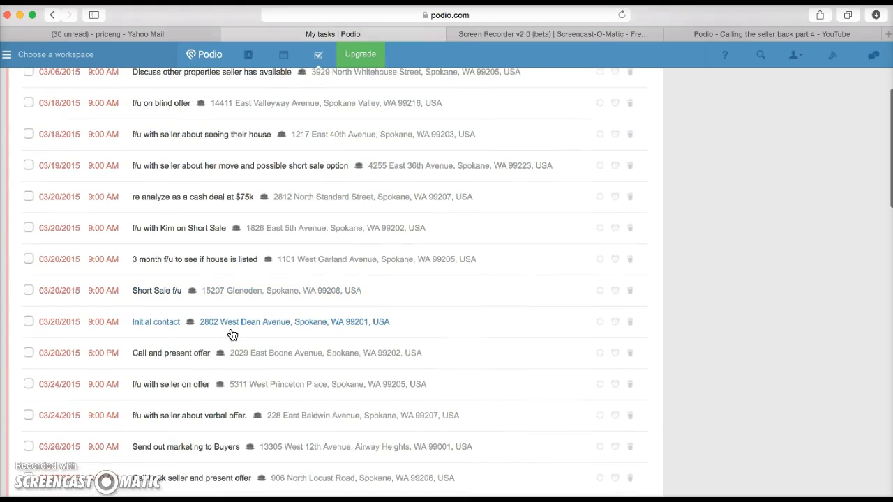
scroll(232, 335, "up", 2)
scroll(232, 335, "down", 5)
scroll(232, 335, "up", 3)
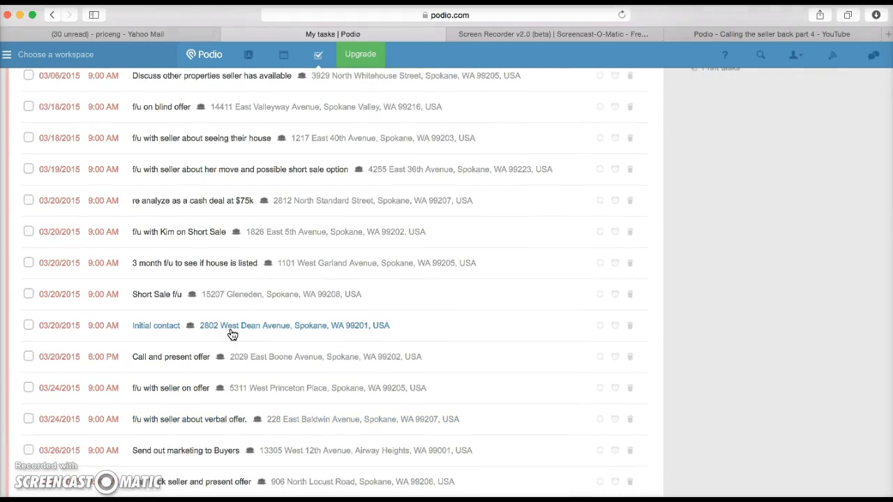
scroll(233, 334, "up", 2)
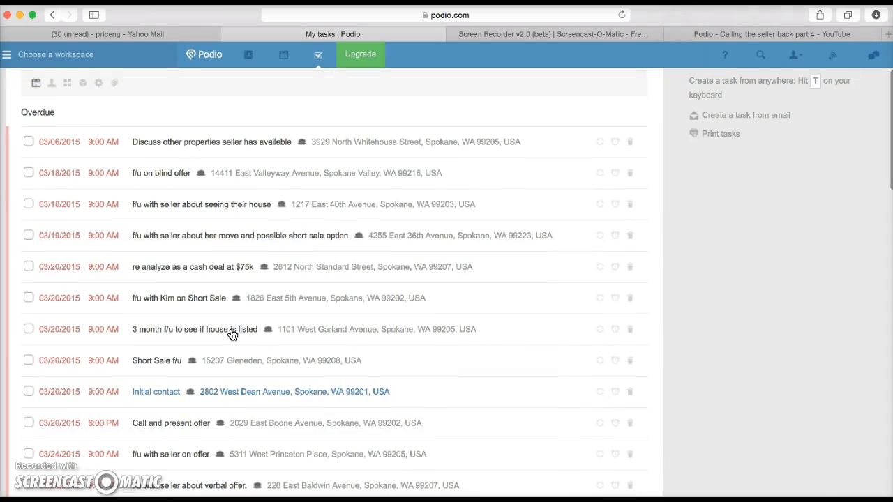
scroll(233, 335, "down", 3)
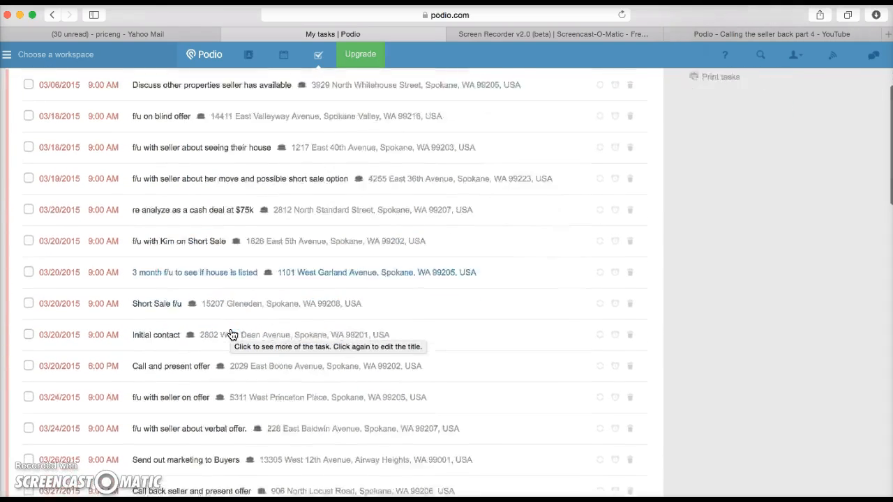
scroll(232, 335, "down", 4)
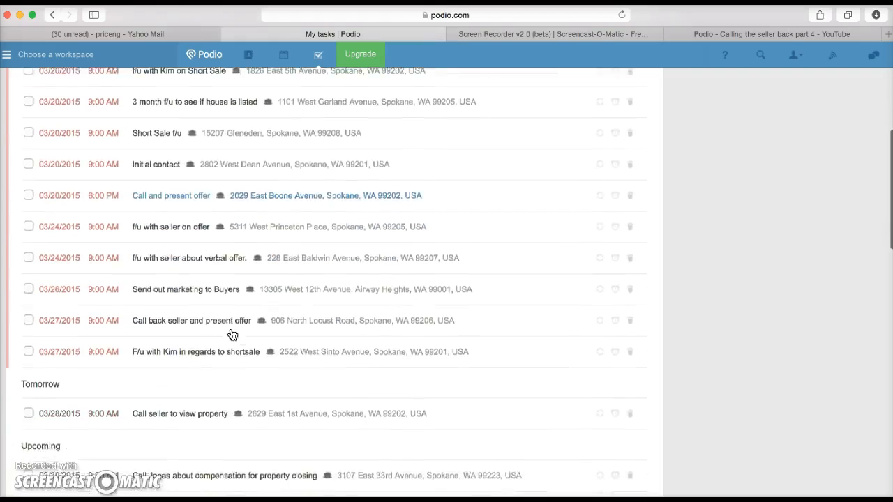